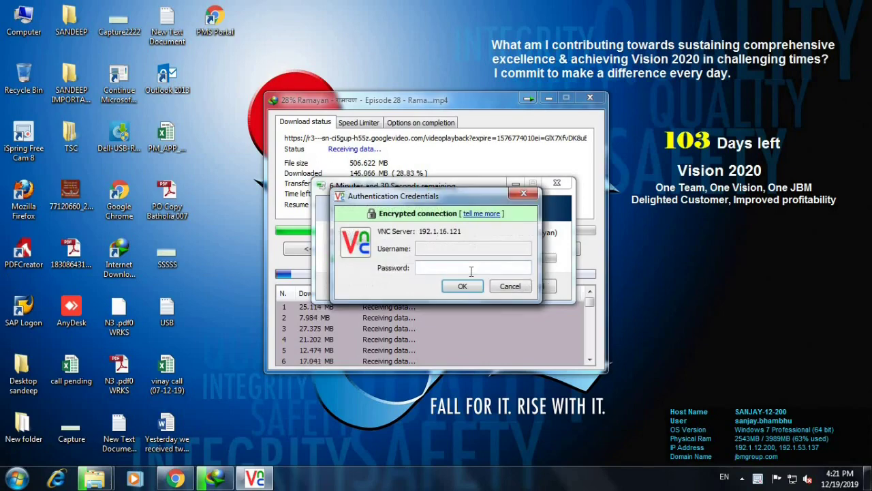
- Enter the VNC server password and connect to the remote computer at 192.1.16.121
key("Caps_Lock")
type("*****")
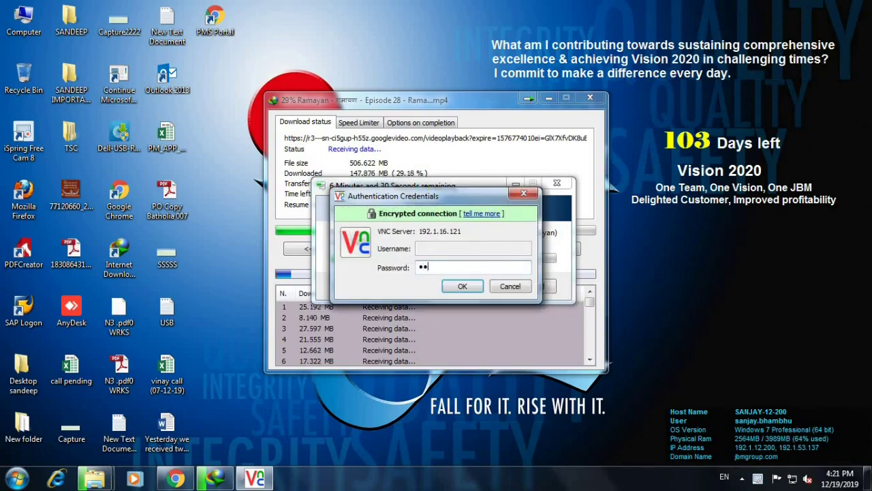
key("Return")
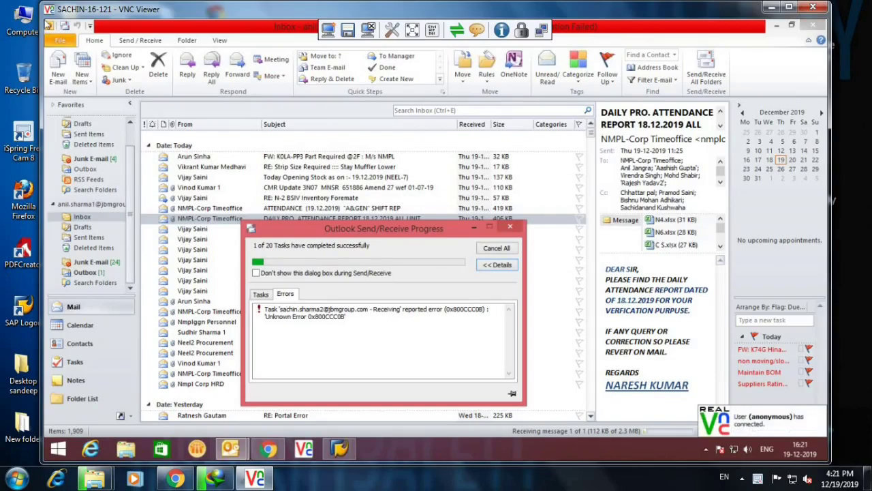
- Close the Outlook Send/Receive Progress dialog with its error details and open the Account Settings
left_click(504, 265)
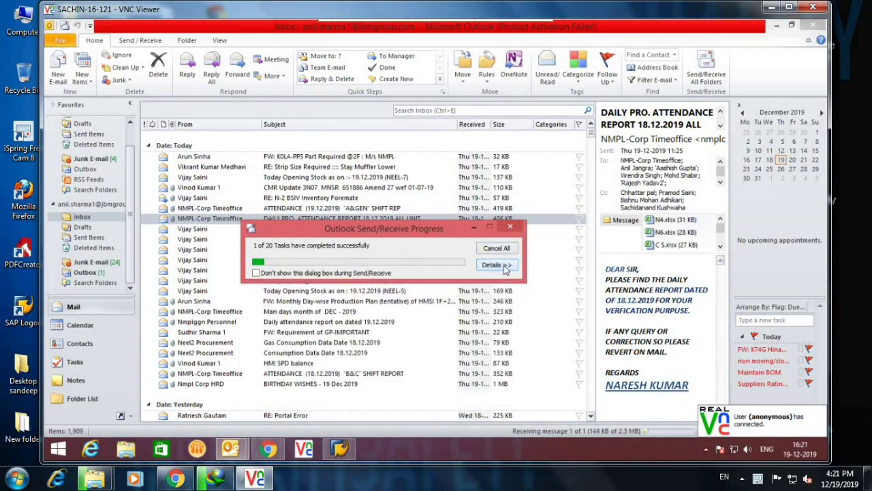
left_click(510, 226)
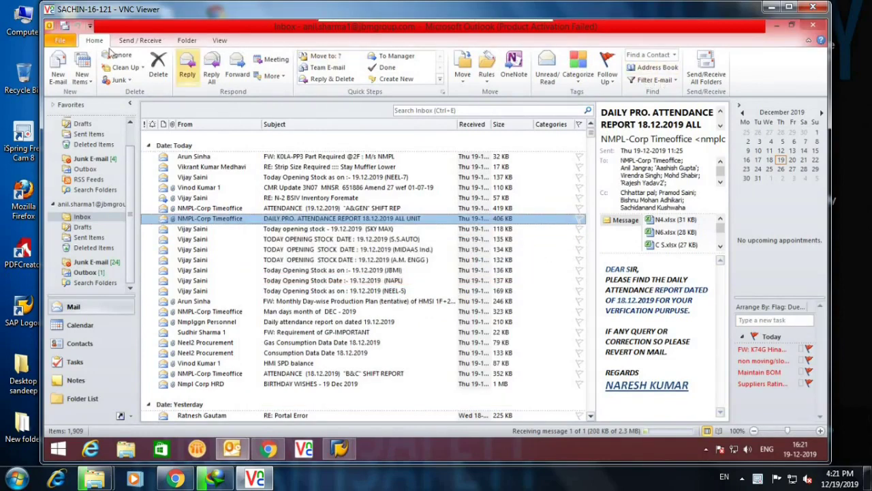
left_click(60, 41)
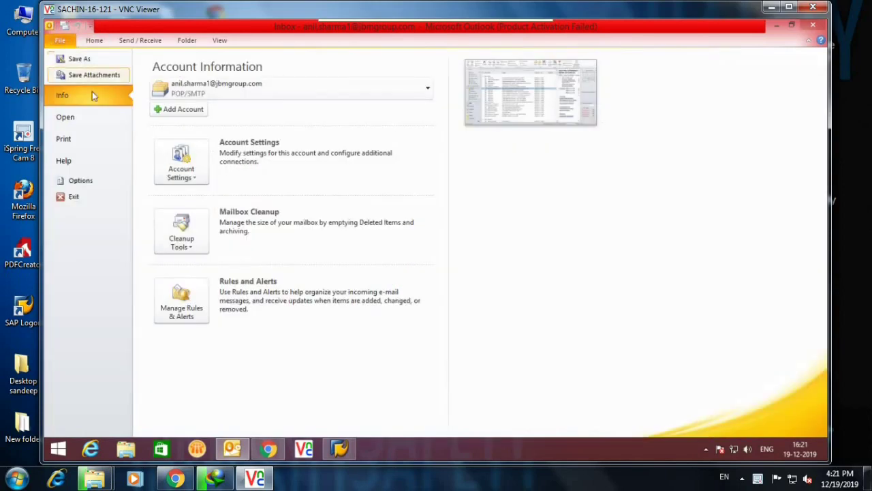
left_click(185, 158)
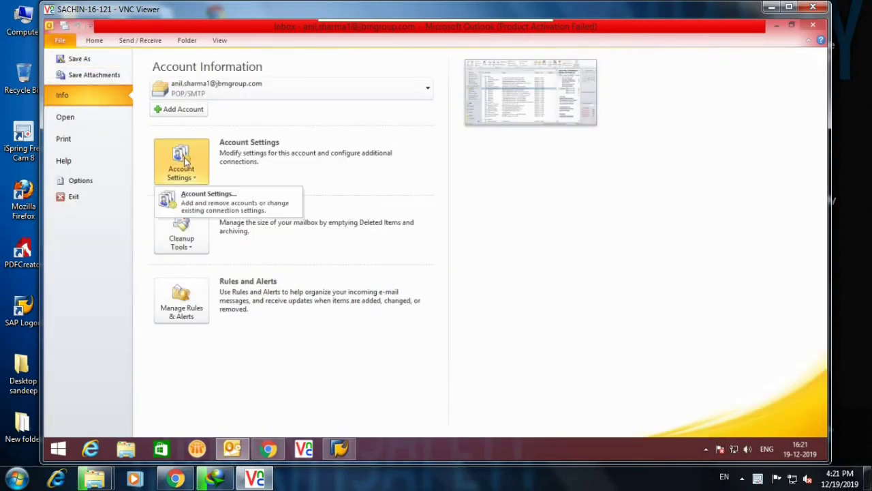
left_click(231, 202)
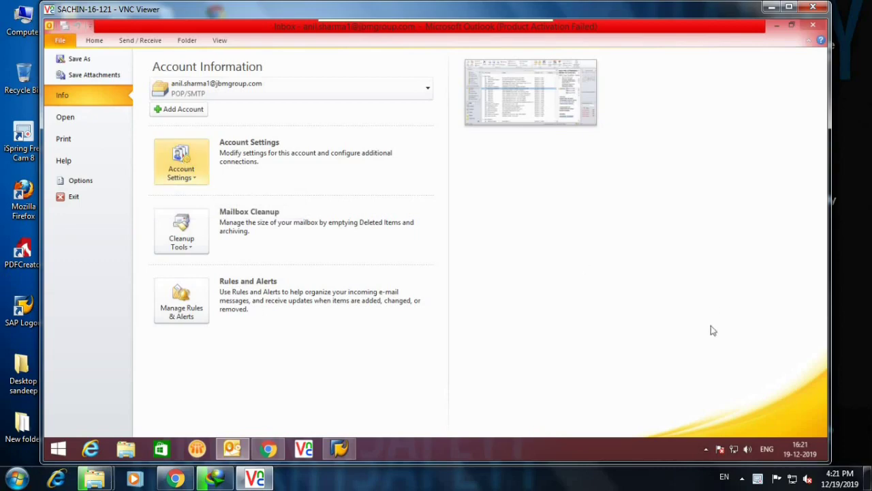
- Open the remote computer's network adapter settings and request the properties of the Ethernet connection
right_click(734, 447)
left_click(734, 429)
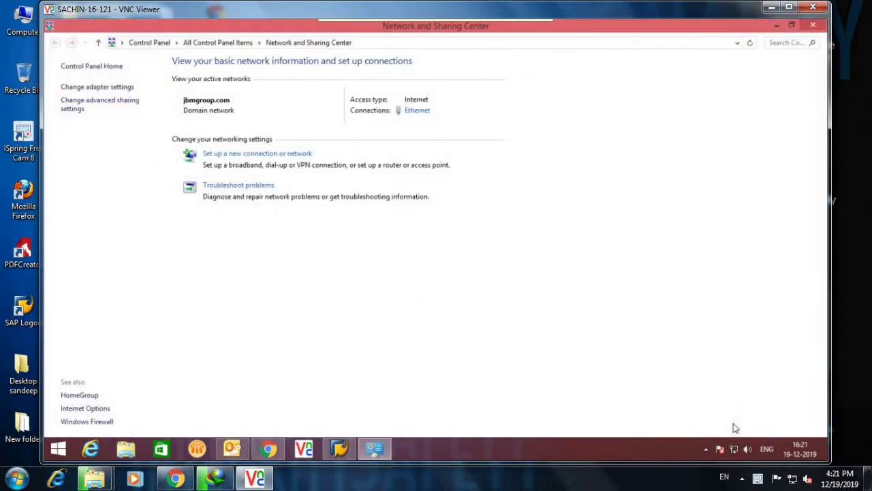
left_click(125, 89)
left_click(139, 95)
right_click(139, 94)
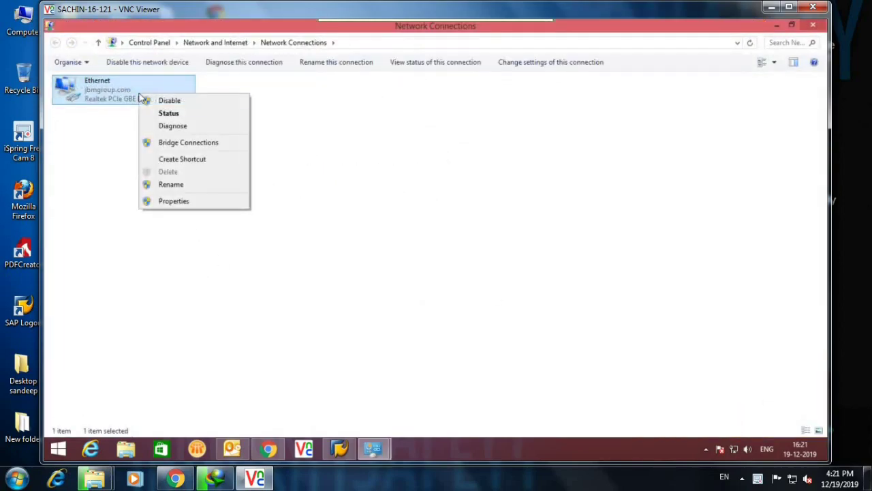
left_click(166, 201)
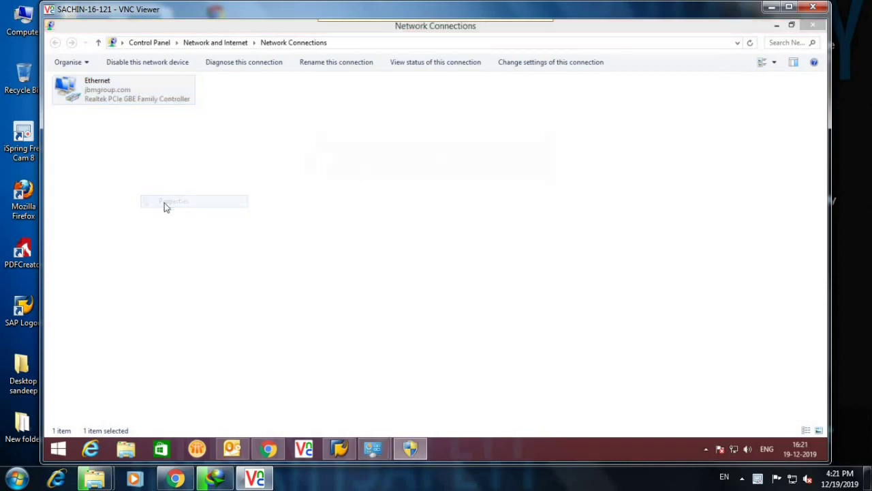
- Authorise access to the network connection by entering the administrator's user name and account password
left_click(400, 269)
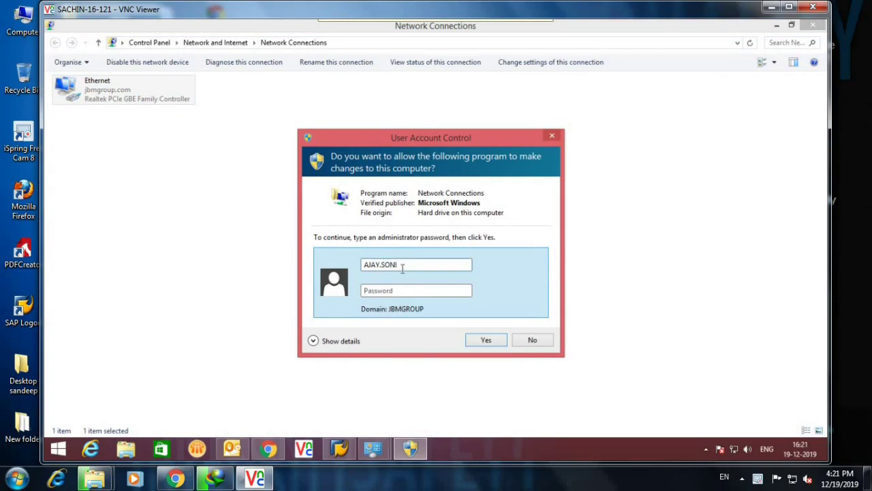
key("Tab")
type("*")
key("Return")
left_click(408, 255)
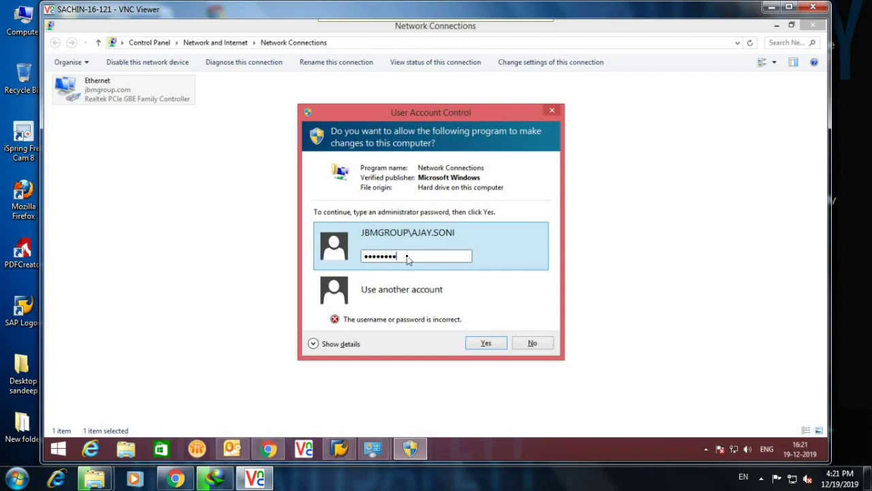
key("Return")
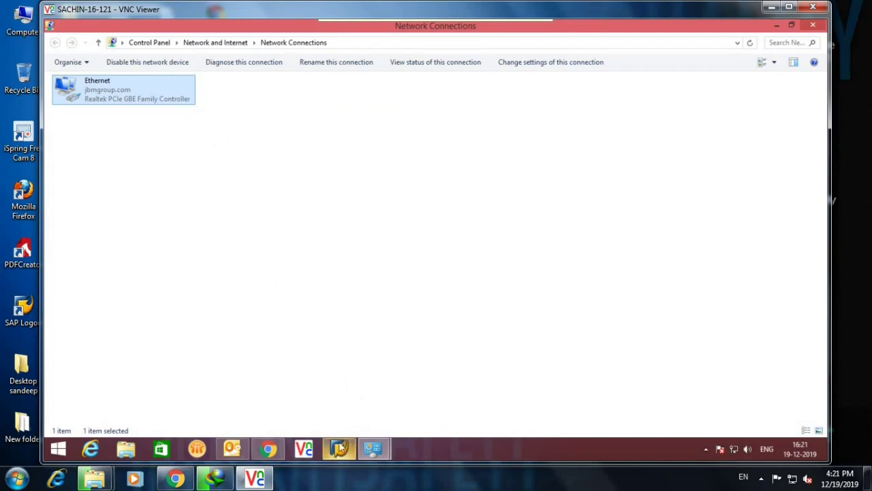
- Inspect the Ethernet connection's IPv4 addresses and advanced DNS server list, and close the network dialogs and windows
double_click(109, 88)
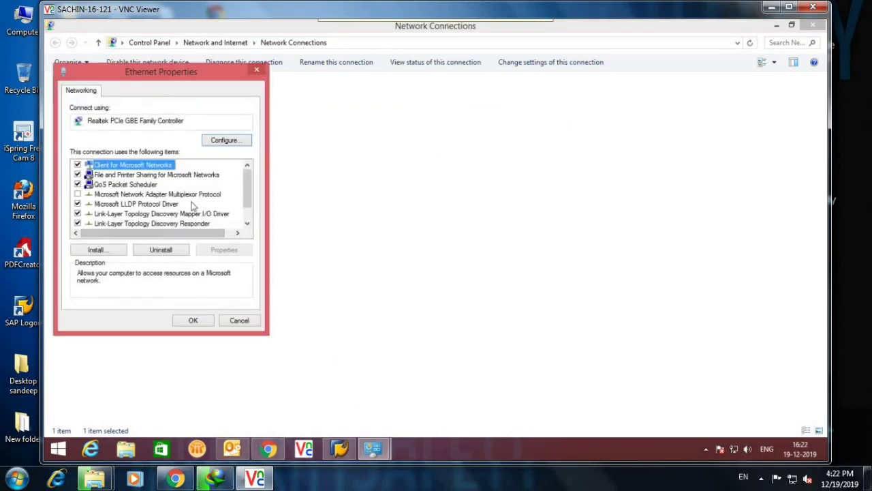
scroll(249, 193, "down", 3)
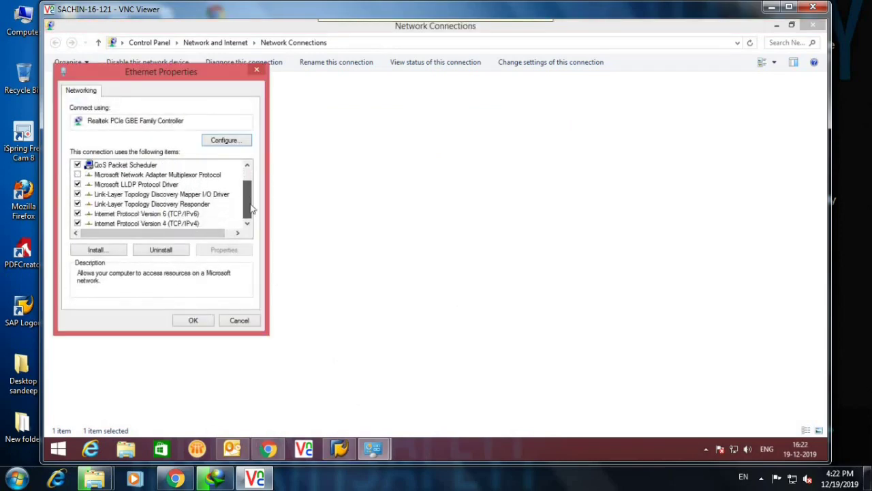
left_click(184, 223)
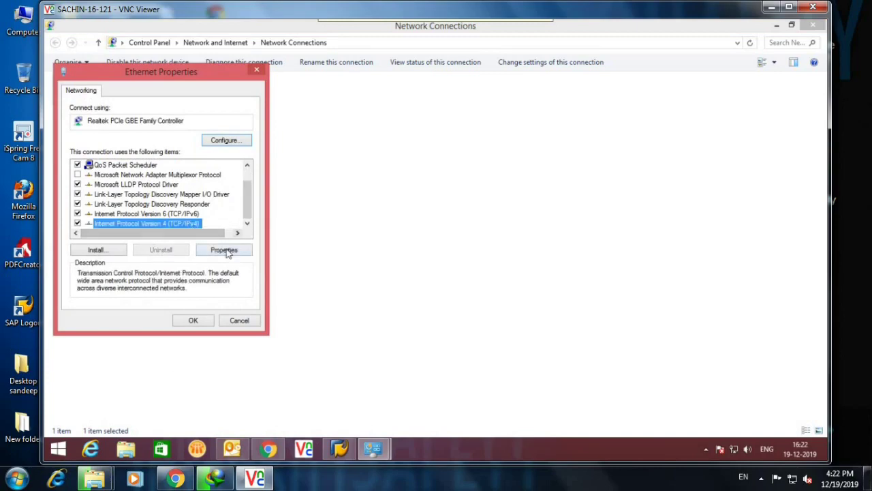
left_click(225, 250)
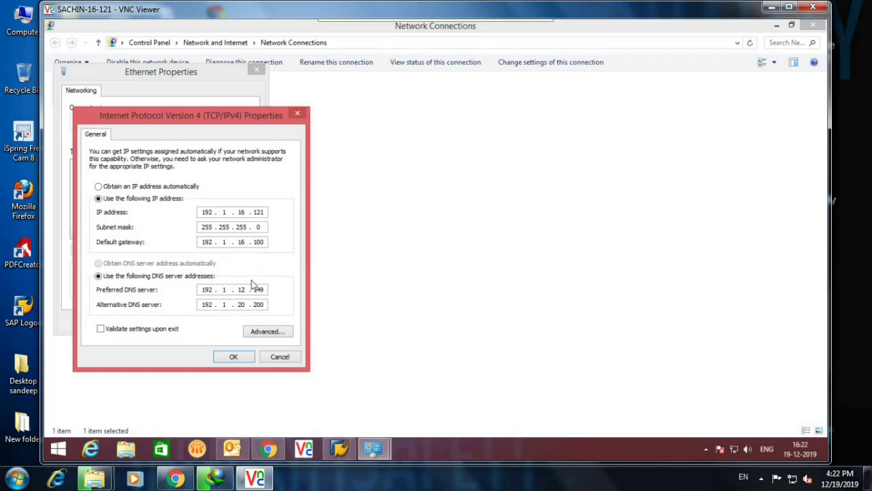
left_click(262, 335)
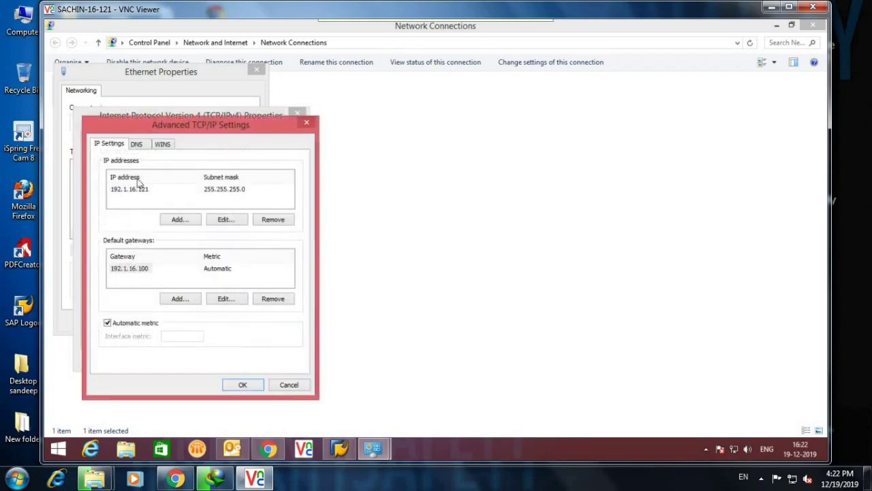
left_click(137, 145)
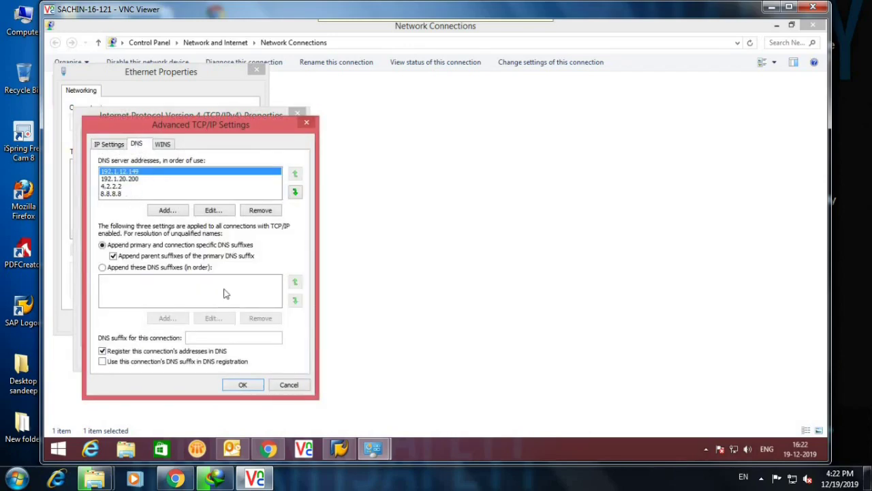
left_click(253, 386)
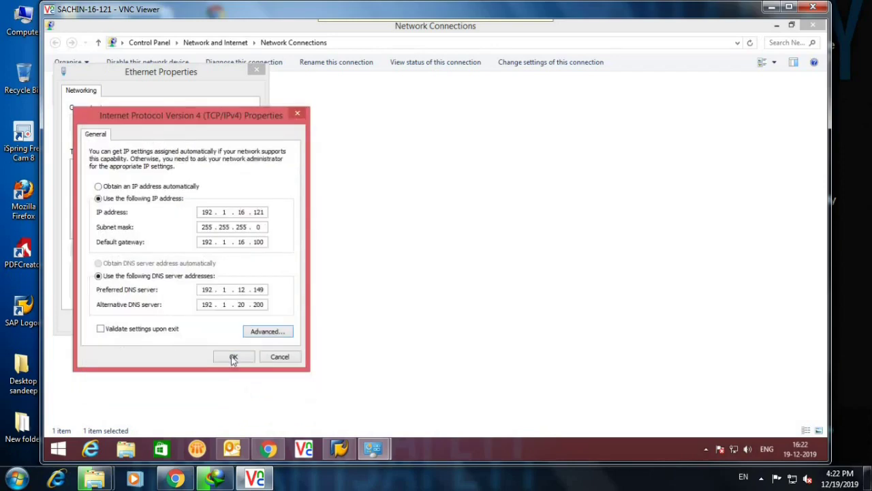
left_click(233, 356)
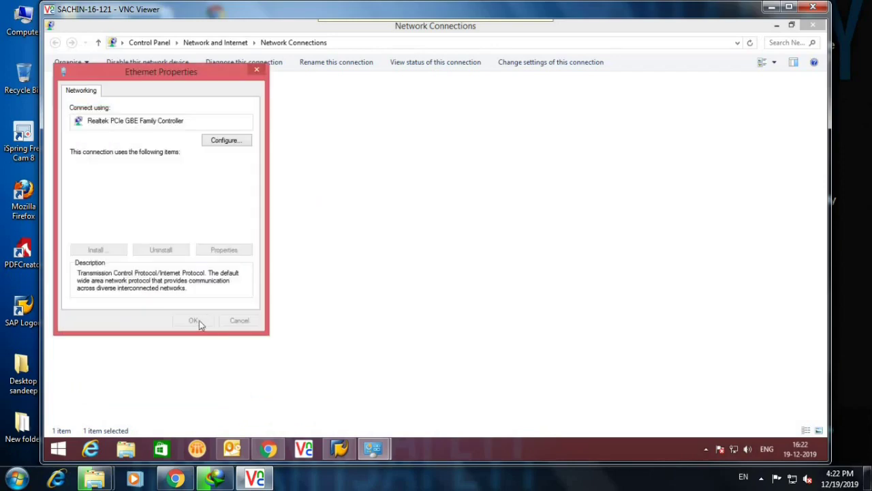
left_click(256, 70)
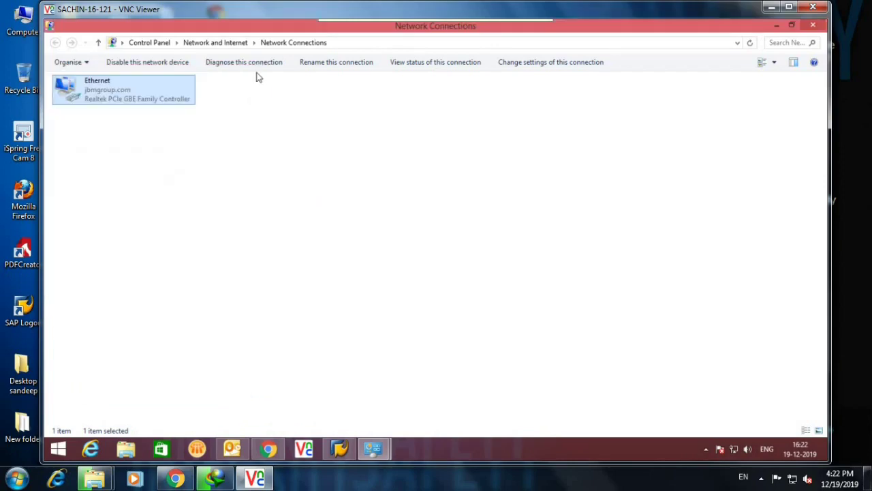
left_click(813, 25)
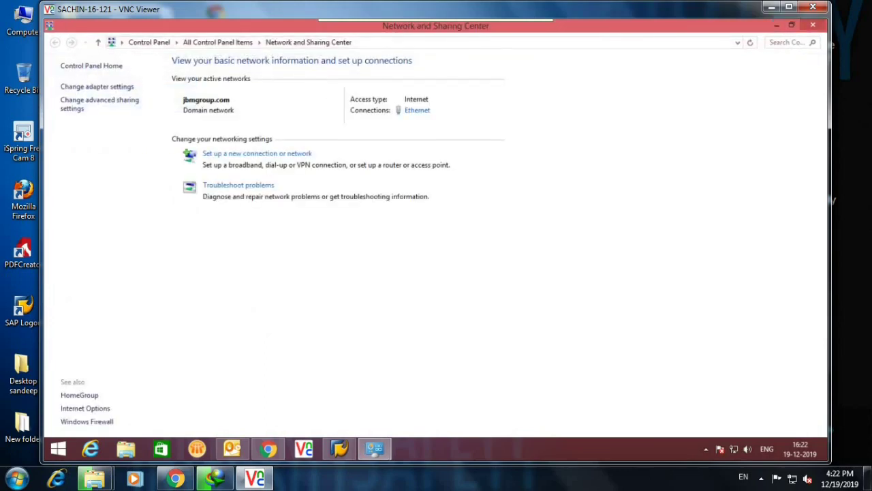
left_click(813, 26)
- Open the settings of the second, non-default e-mail account in Outlook and check its incoming and outgoing mail server addresses
left_click(184, 175)
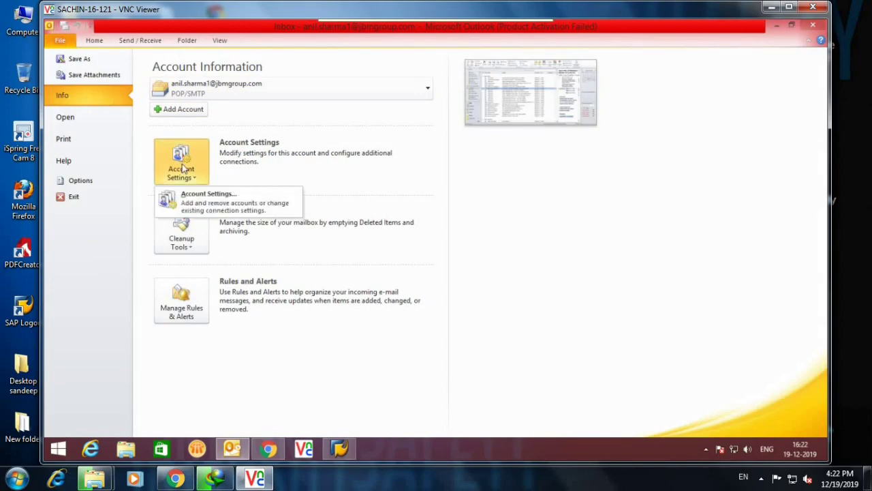
left_click(197, 193)
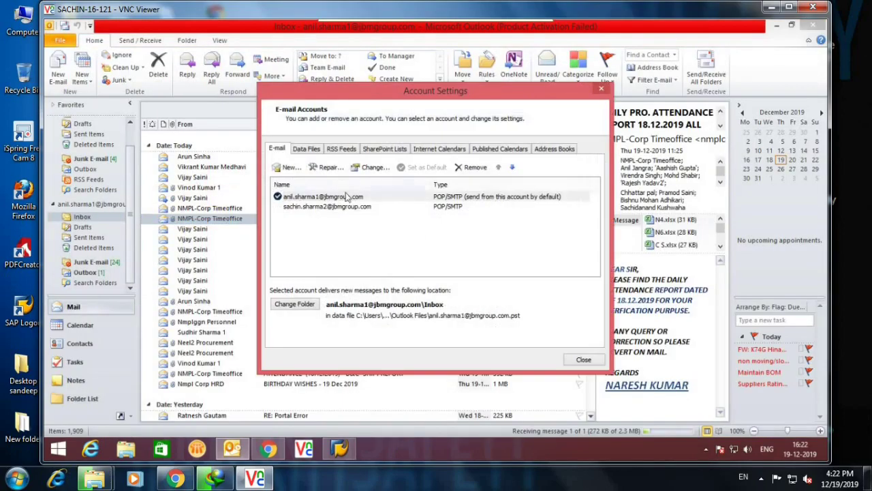
double_click(328, 208)
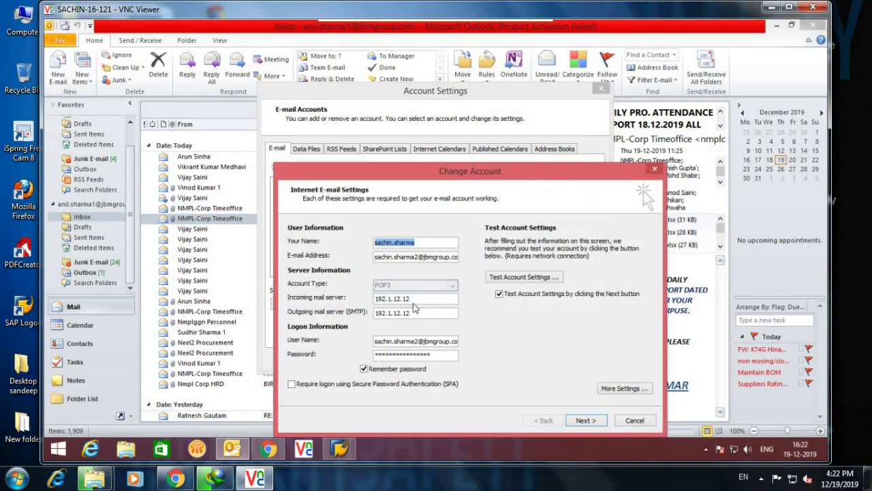
left_click(419, 300)
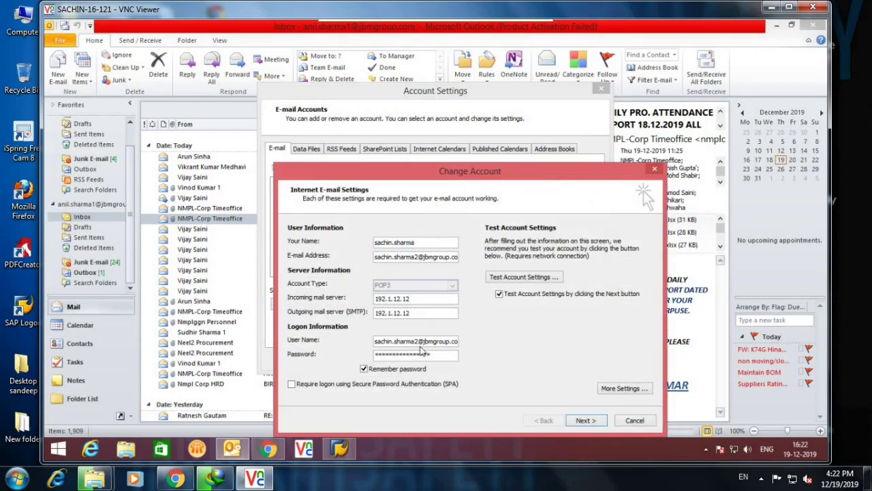
- Test the second e-mail account's settings and finish the account change
left_click(579, 422)
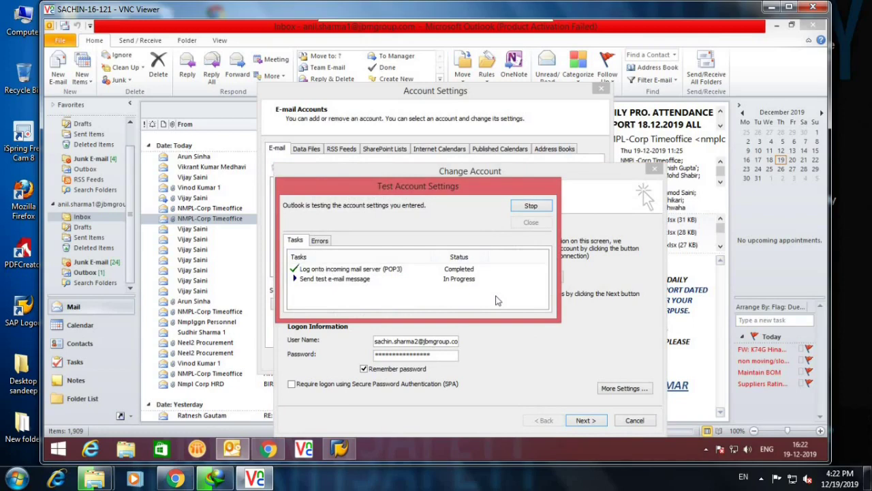
left_click(531, 223)
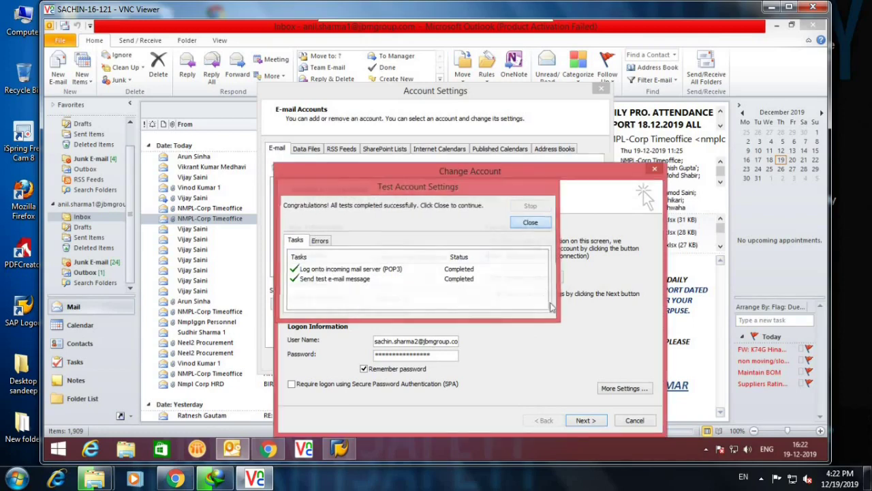
left_click(585, 421)
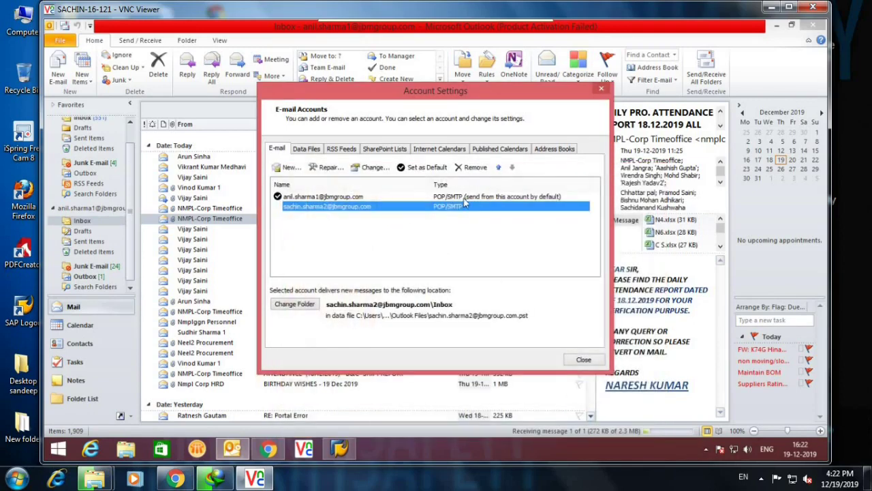
- Open the settings of the default e-mail account and check its incoming and outgoing mail server addresses
left_click(319, 197)
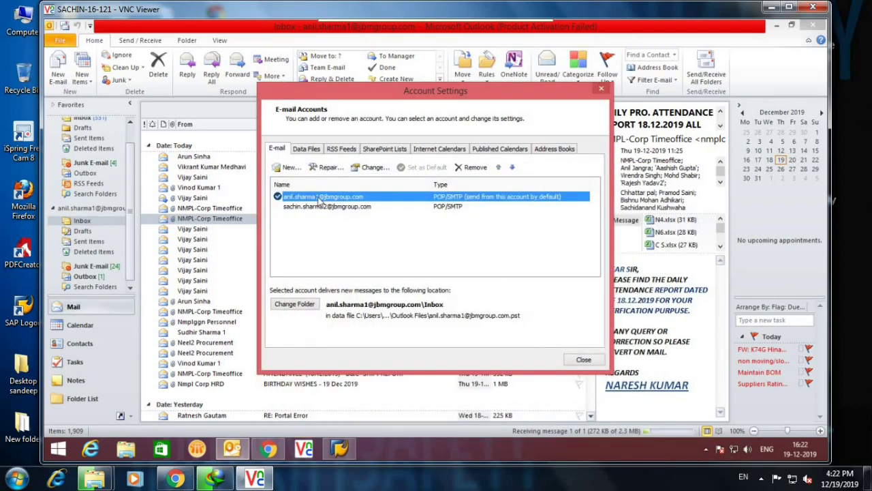
double_click(330, 198)
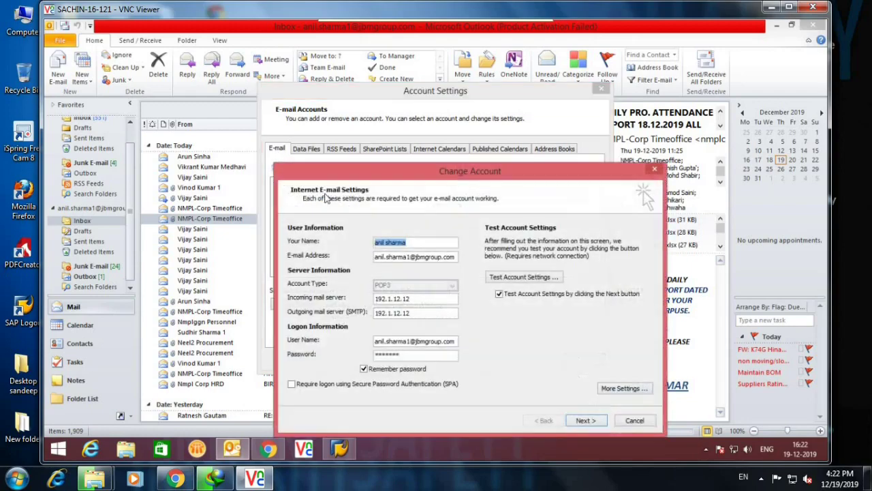
left_click(435, 299)
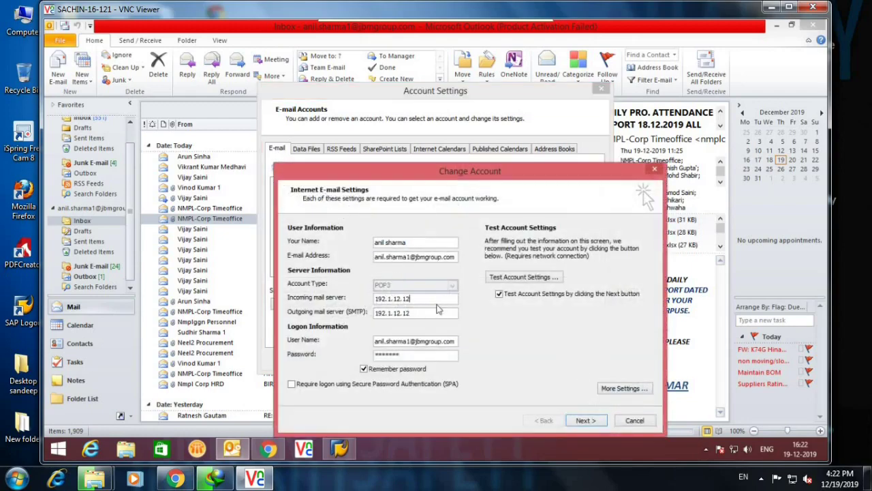
left_click(431, 313)
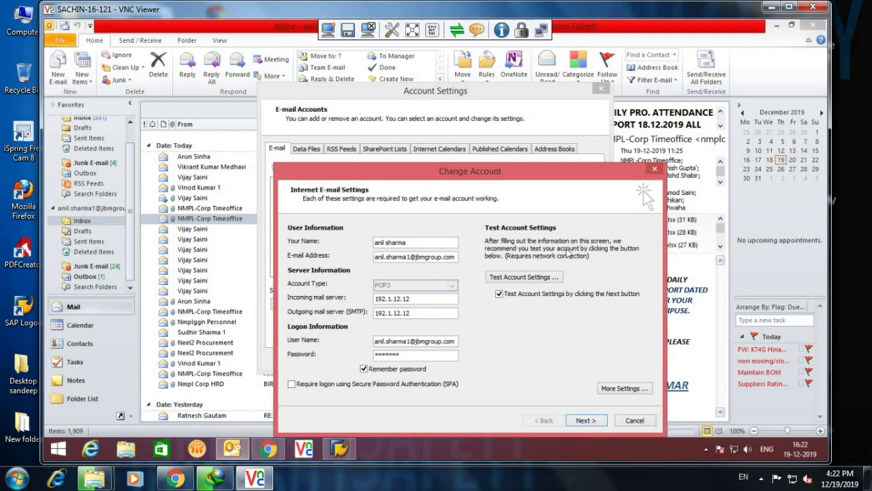
- Inspect the default account's outgoing server authentication, connection type and advanced server port settings, and accept them
left_click(621, 387)
left_click(345, 215)
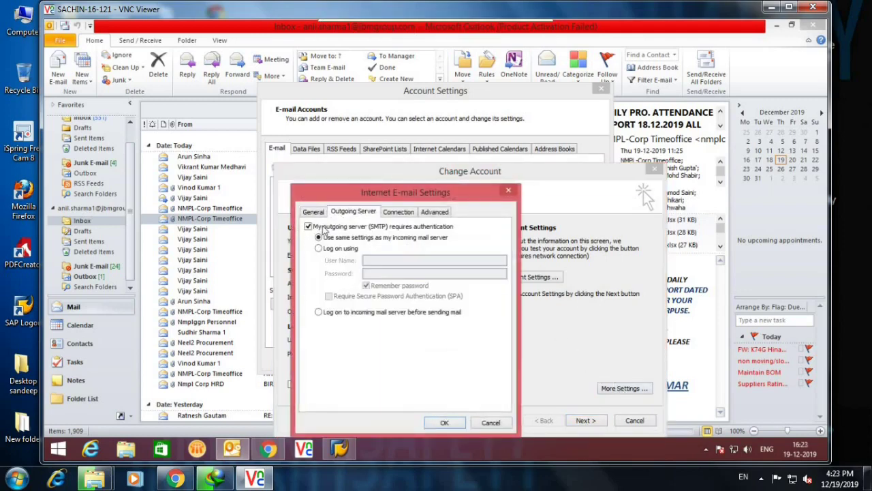
left_click(399, 212)
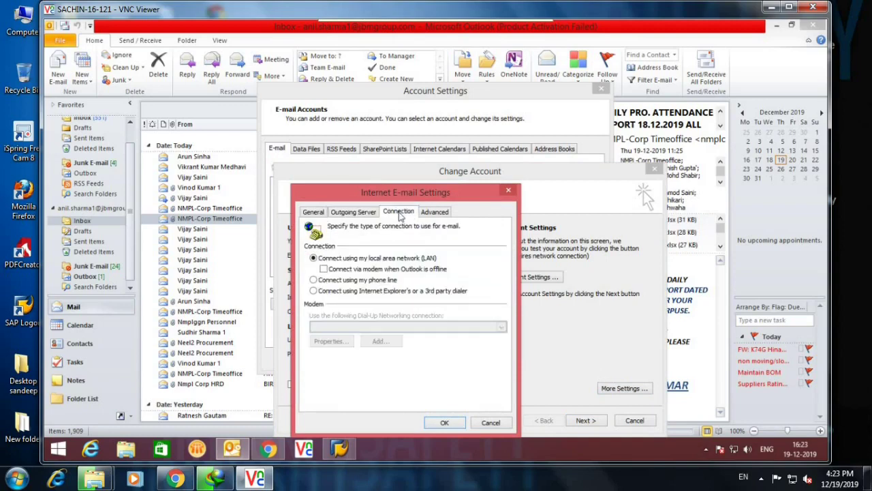
left_click(424, 214)
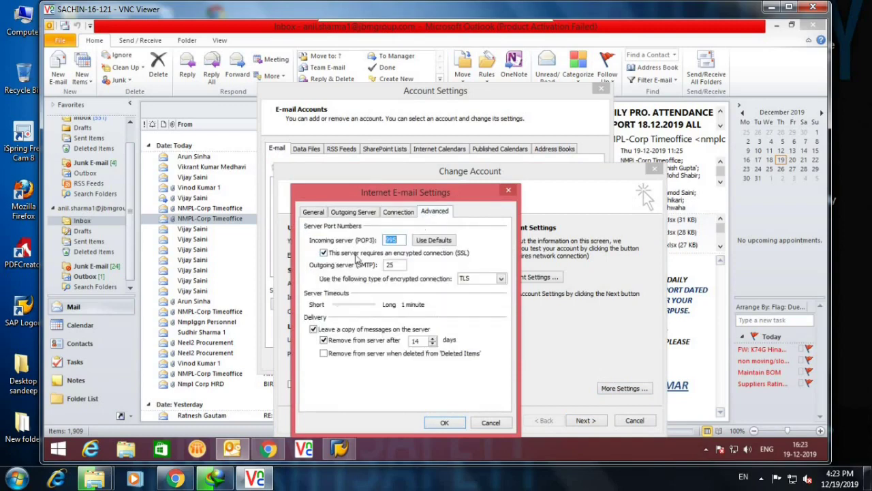
left_click(444, 423)
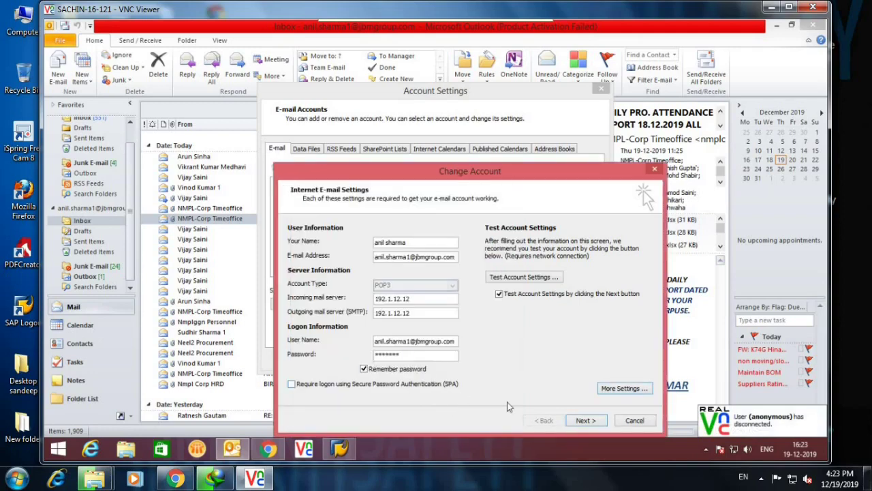
- Test the default e-mail account's settings and finish the account change
left_click(578, 421)
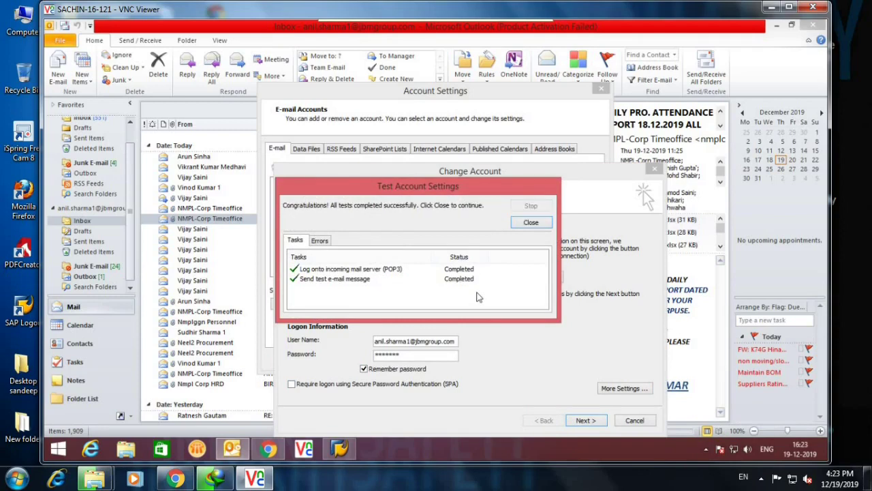
left_click(529, 223)
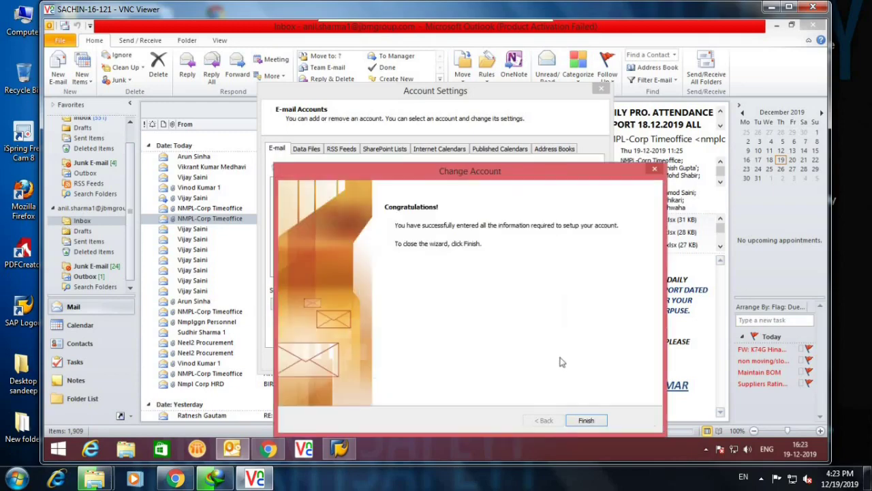
left_click(585, 420)
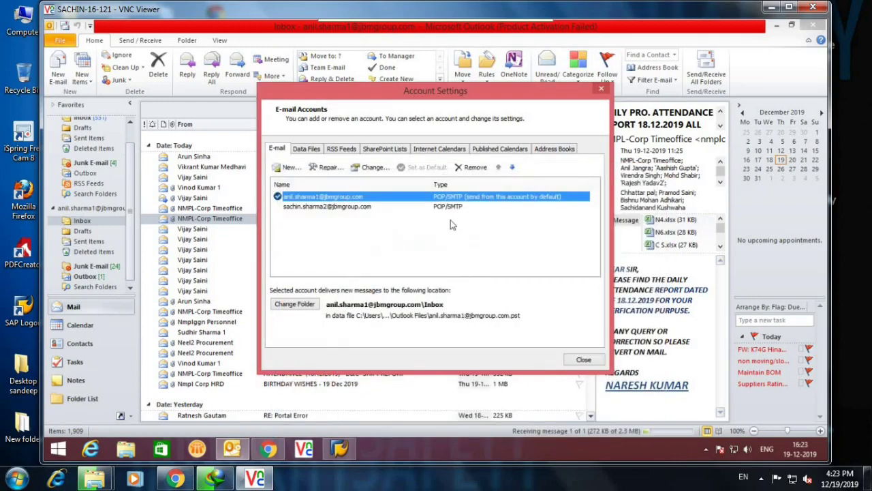
- Close the account settings and run a send/receive for all folders
left_click(577, 359)
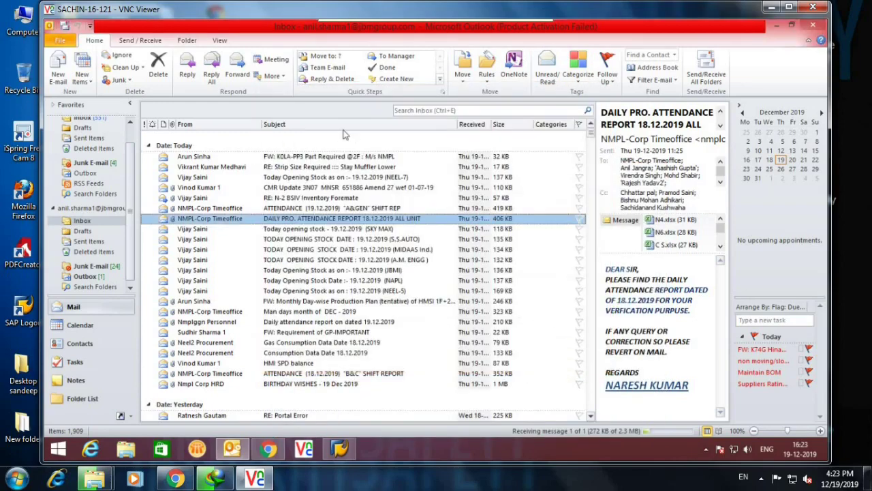
left_click(138, 42)
left_click(68, 72)
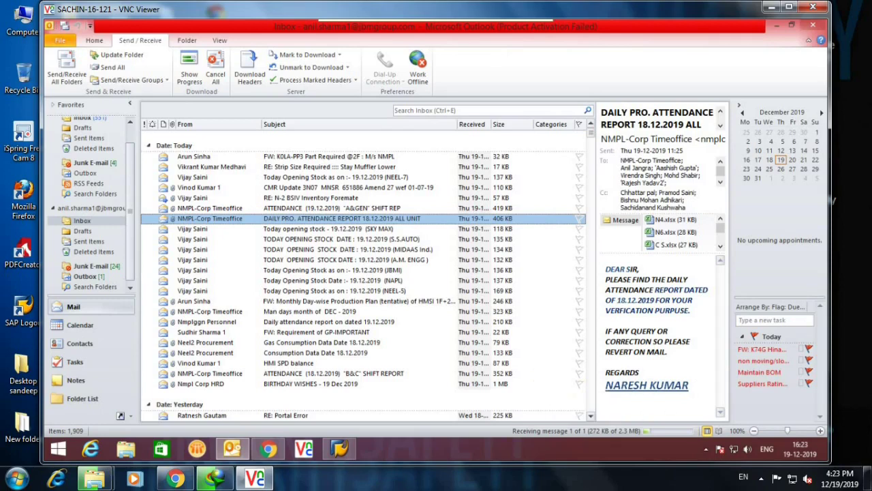
- Switch to Chrome and check internet access by searching for "google" in a new tab and opening the Google home page, and close the browser
left_click(283, 448)
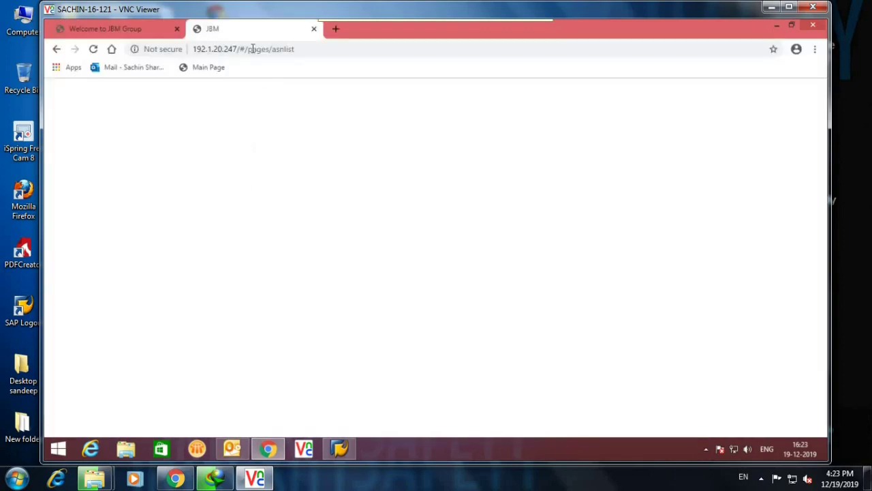
left_click(252, 49)
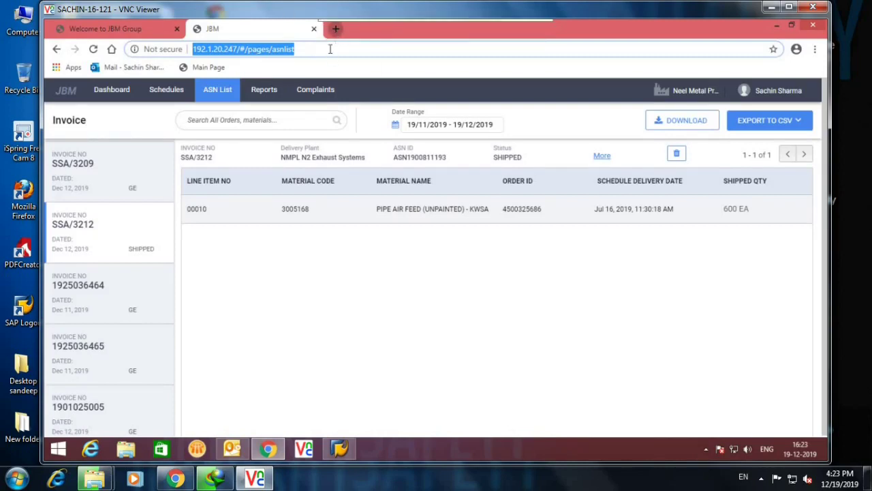
key("ctrl+t")
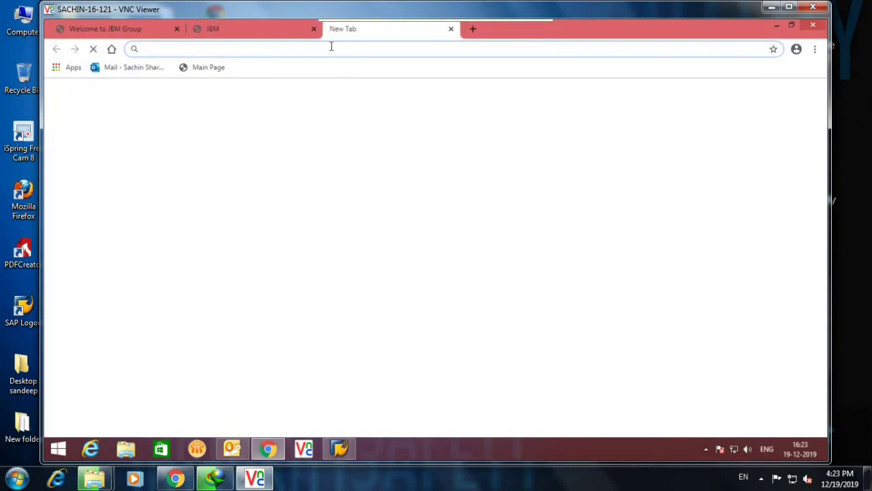
type("g")
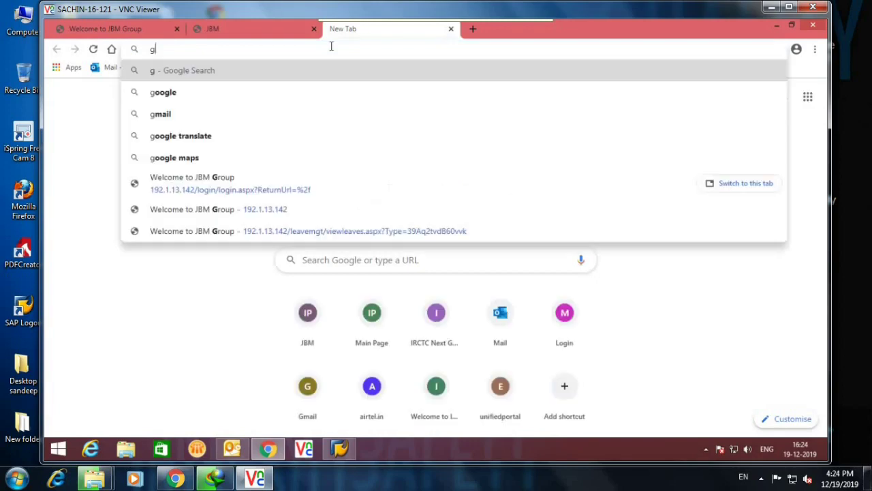
type("oo")
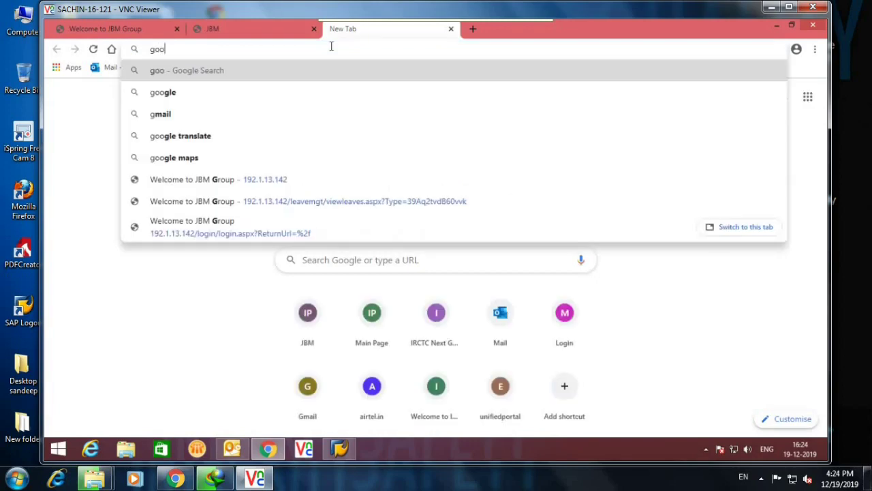
type("gle")
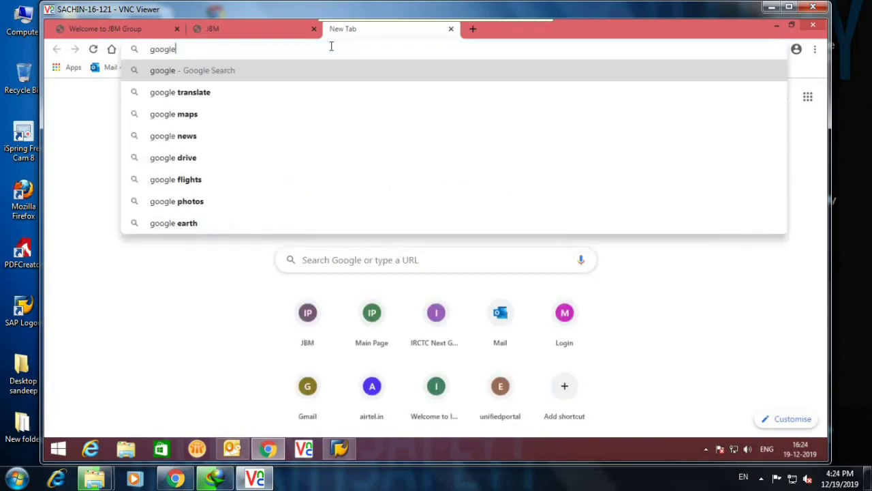
key("Return")
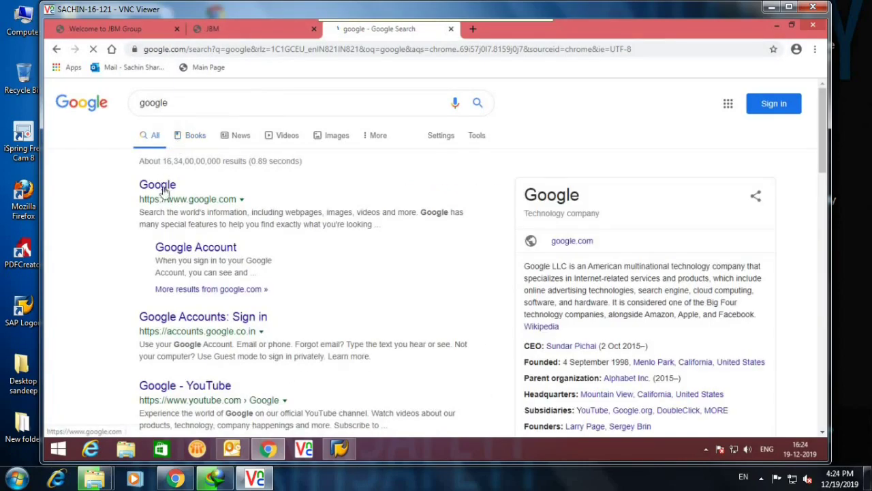
left_click(161, 186)
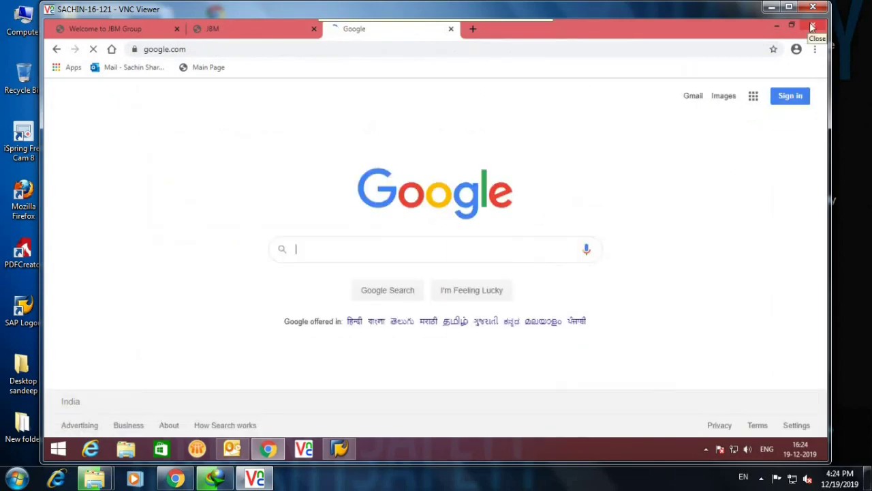
left_click(813, 26)
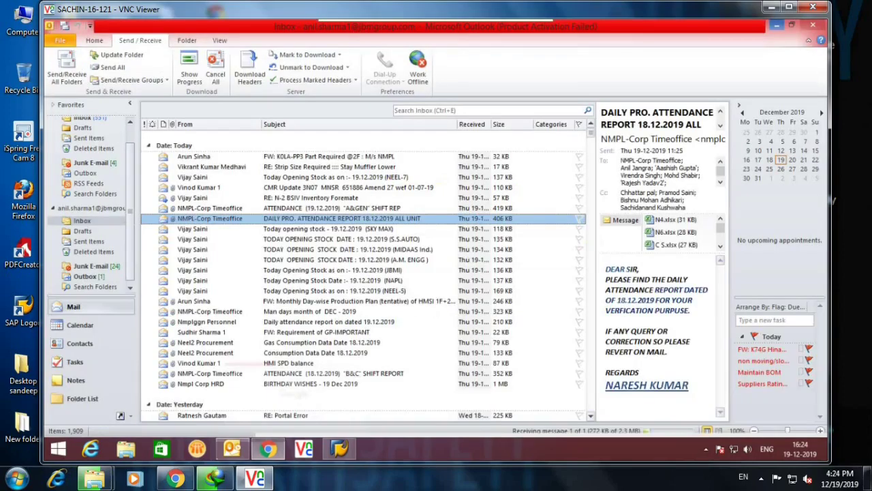